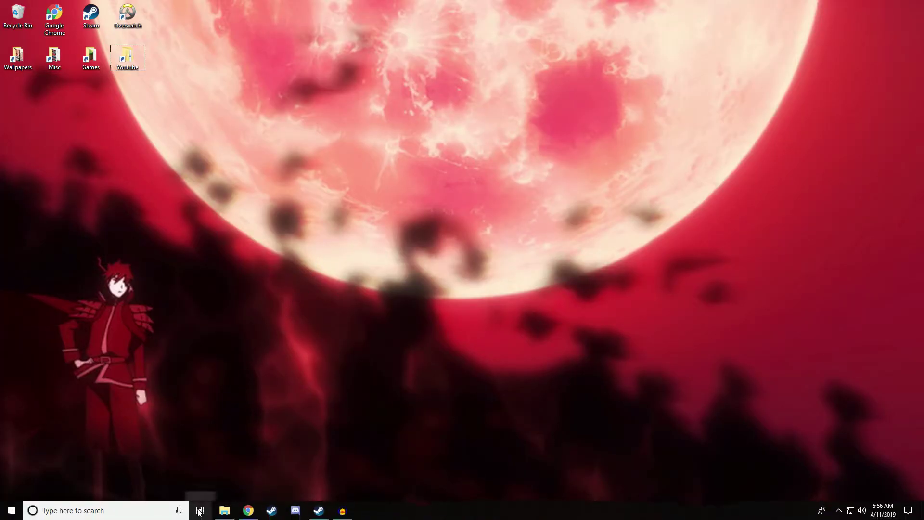
# - Restore the File Explorer window showing the Sekiro game folder from the taskbar
pyautogui.click(225, 510)
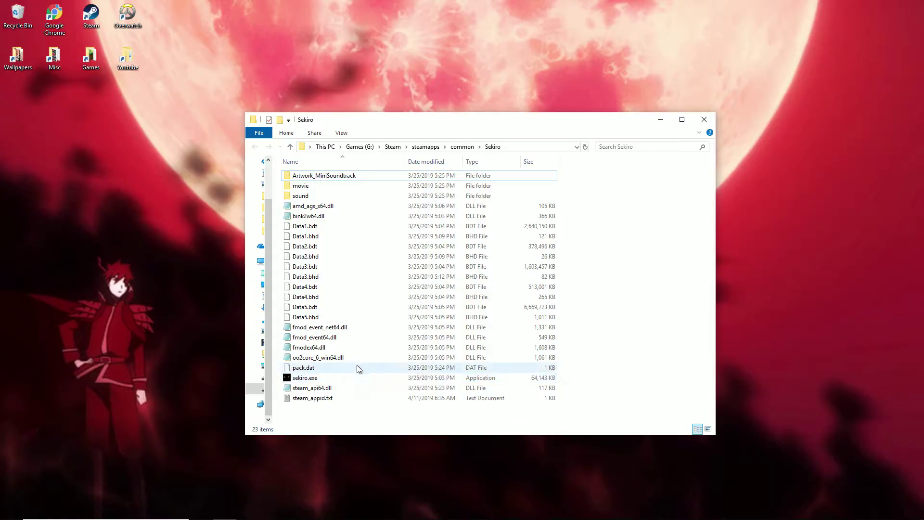
# - Select sekiro.exe in the Sekiro folder file list
pyautogui.click(359, 378)
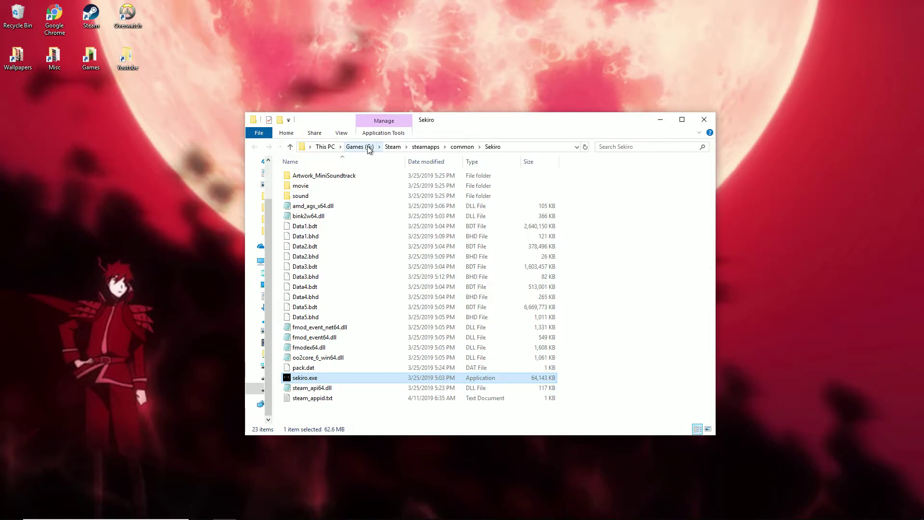
# - Open the sekiro.exe Properties dialog and move it higher on screen
pyautogui.rightClick(322, 379)
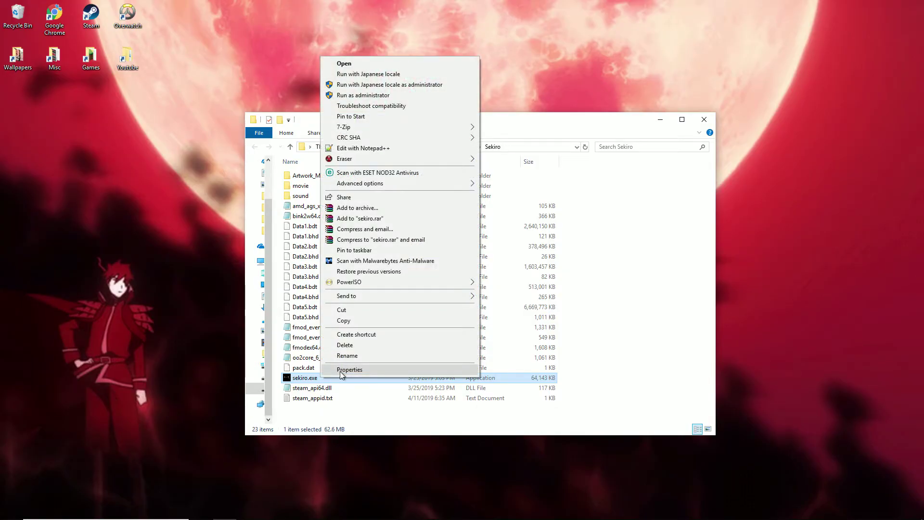
pyautogui.click(340, 372)
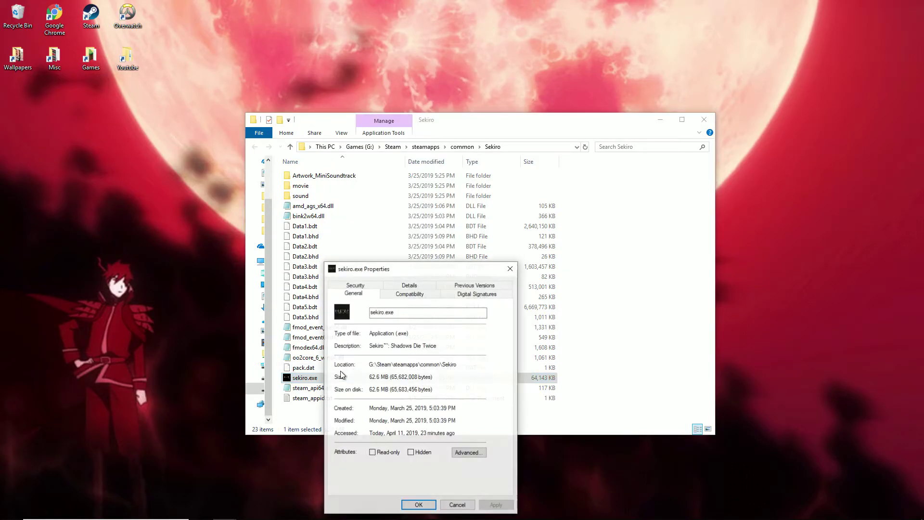
pyautogui.moveTo(433, 272); pyautogui.dragTo(427, 193)
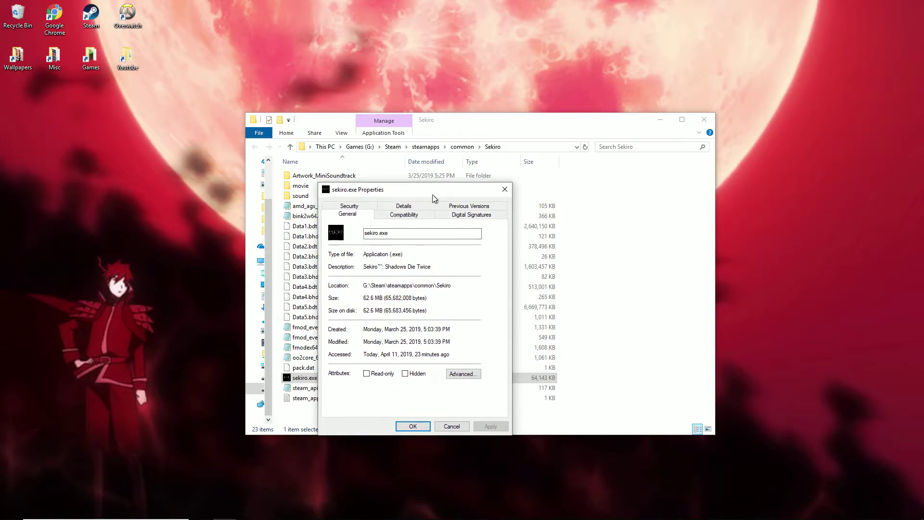
# - Leave 'Disable fullscreen optimizations' checked in sekiro.exe Compatibility settings and confirm with OK
pyautogui.click(400, 217)
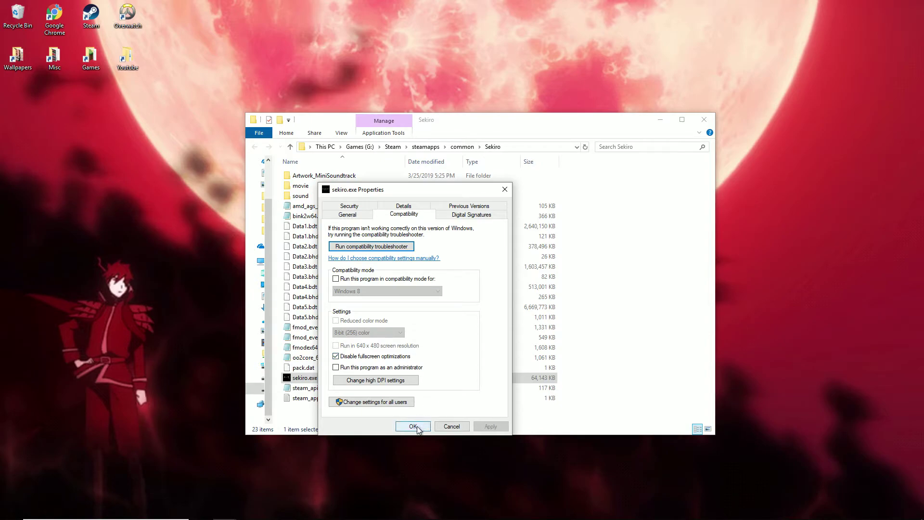
pyautogui.click(336, 357)
pyautogui.click(491, 426)
pyautogui.click(413, 426)
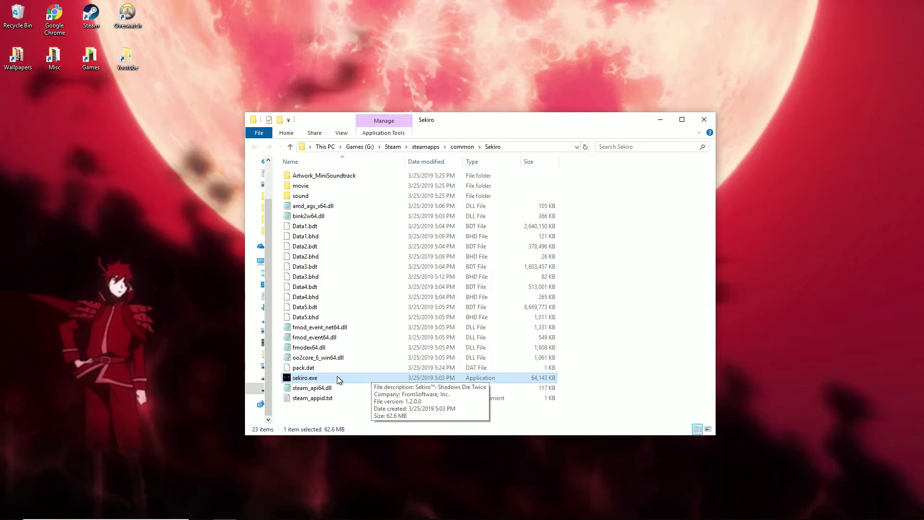
# - Launch Sekiro by double-clicking sekiro.exe in the folder listing
pyautogui.doubleClick(337, 376)
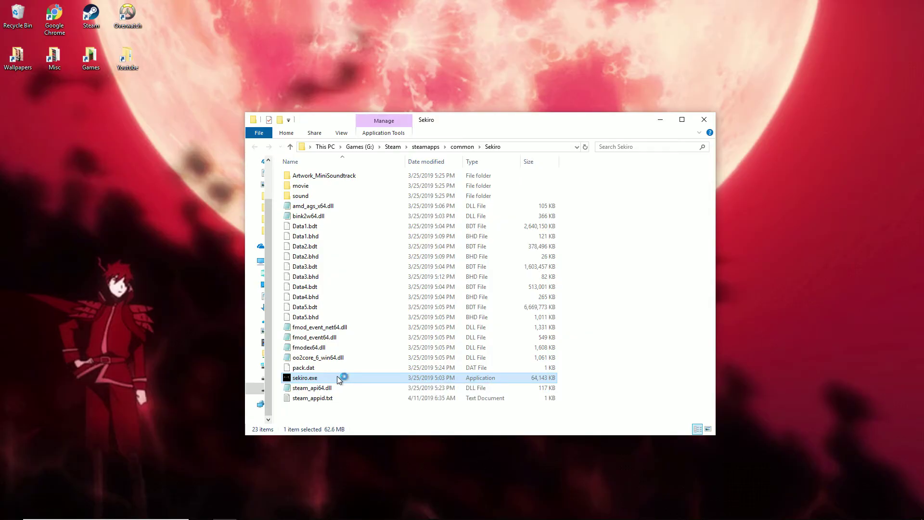